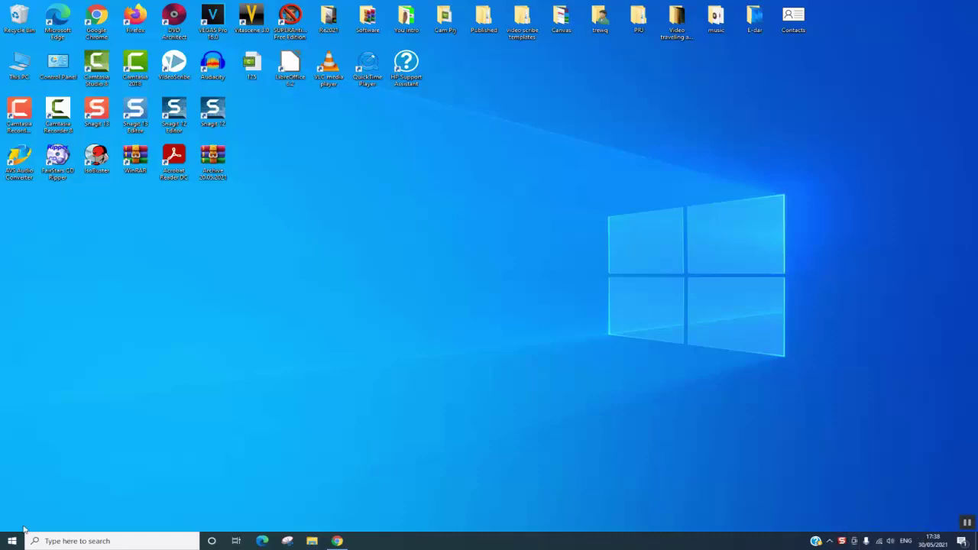
Step: Search Windows for "control panel" and open the Control Panel
click(121, 543)
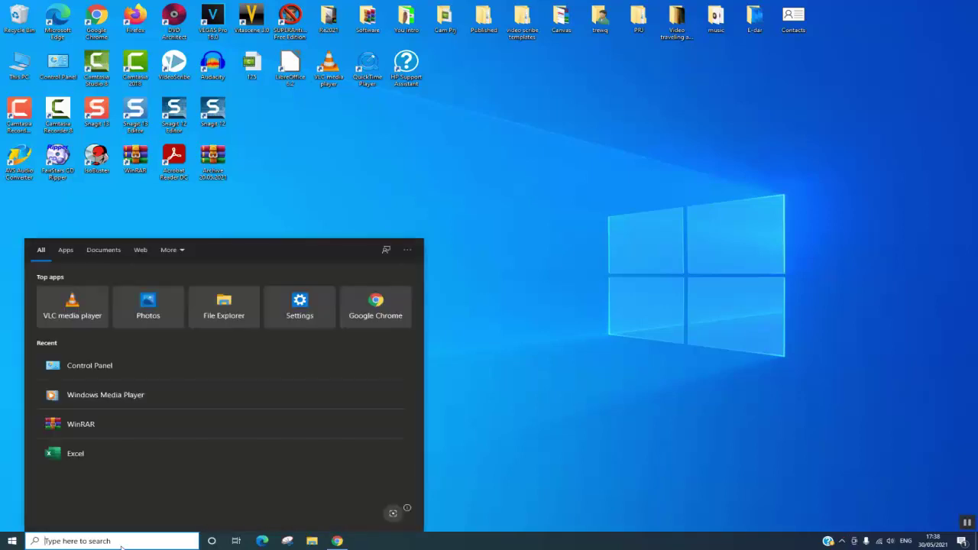
text(control )
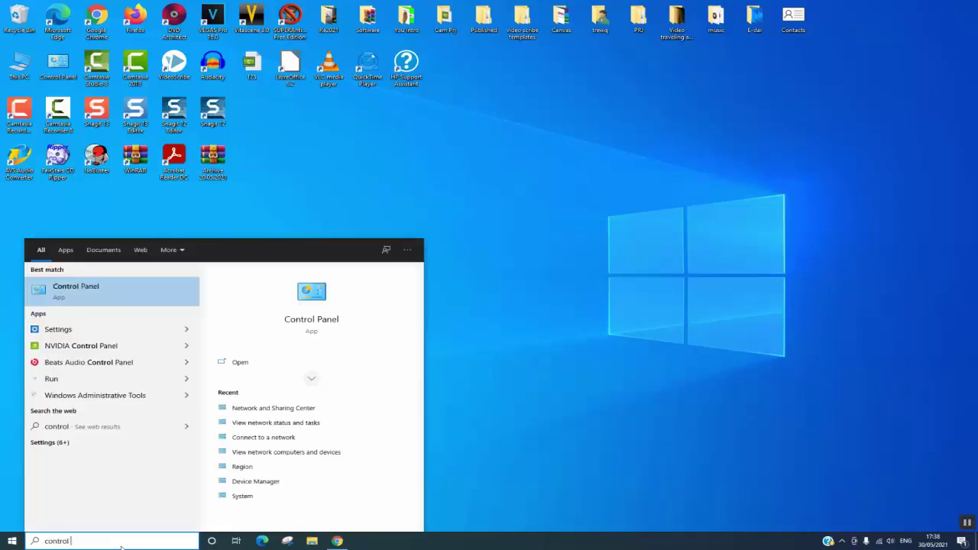
text(panel)
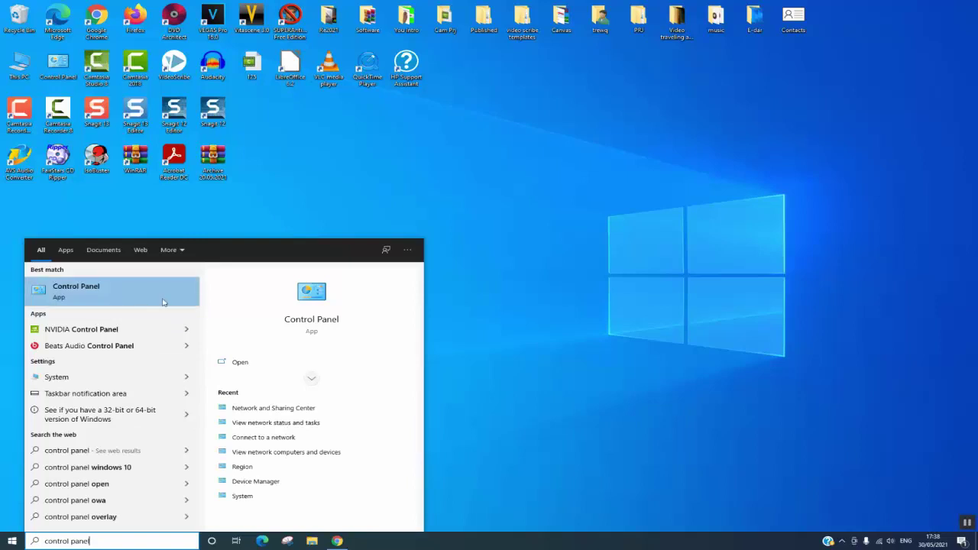
click(86, 290)
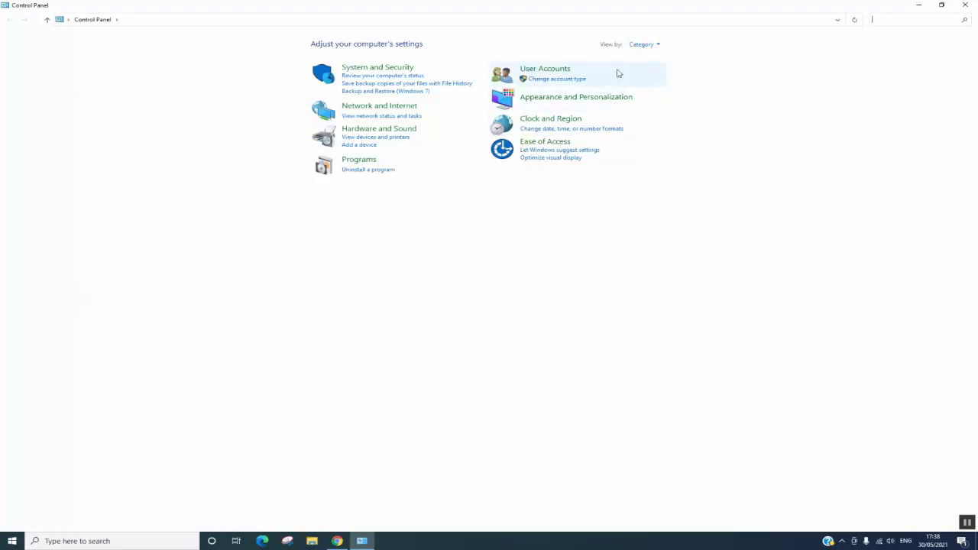
Step: Preview the Control Panel items as small icons and large icons, and restore the Category view
click(656, 45)
click(653, 79)
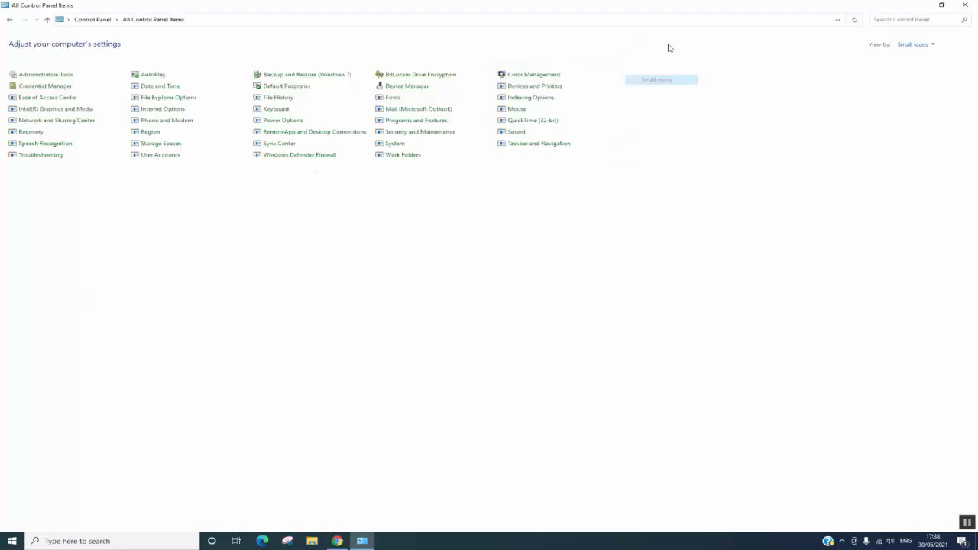
click(911, 49)
click(918, 70)
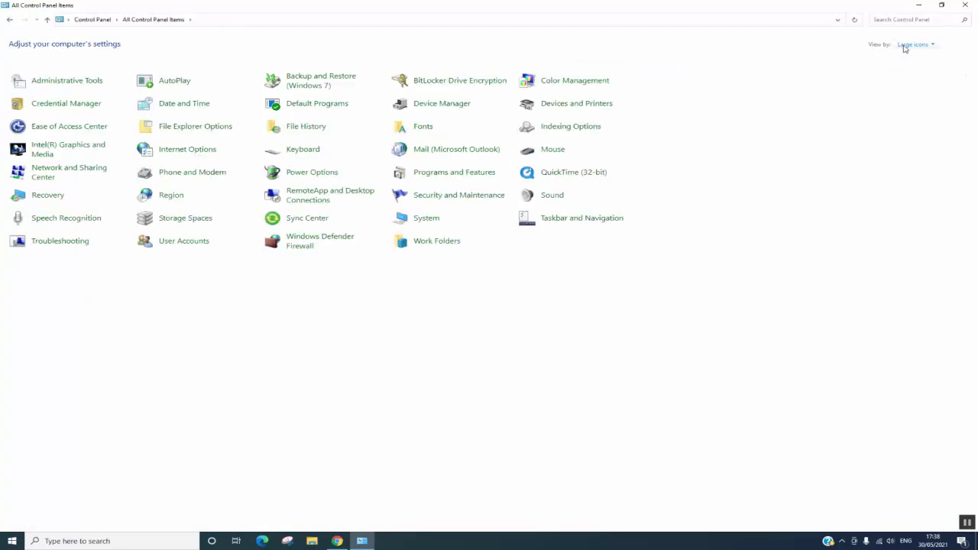
click(909, 45)
click(904, 58)
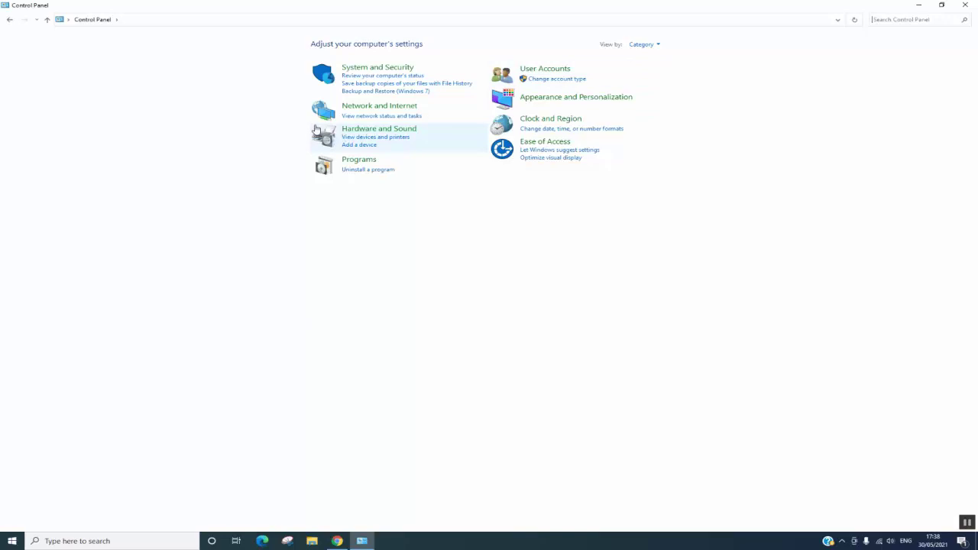
Step: Open the Internet Protocol Version 4 (TCP/IPv4) properties of the WiFi 3 connection through the Network and Sharing Center
click(363, 107)
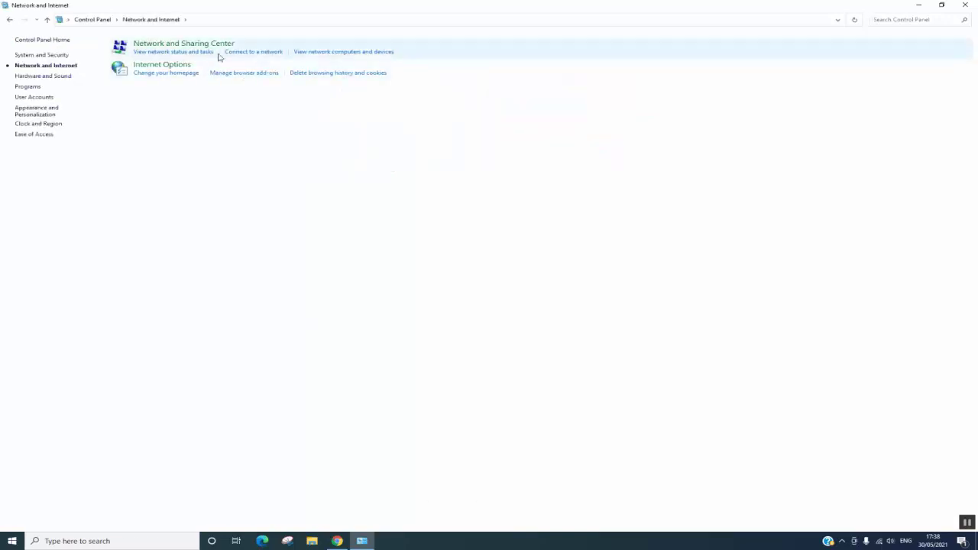
click(192, 44)
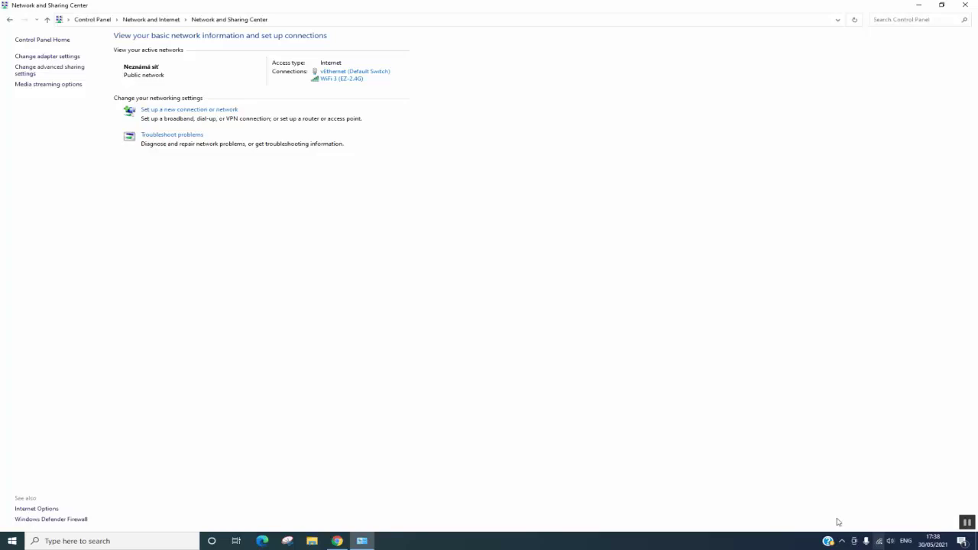
click(335, 79)
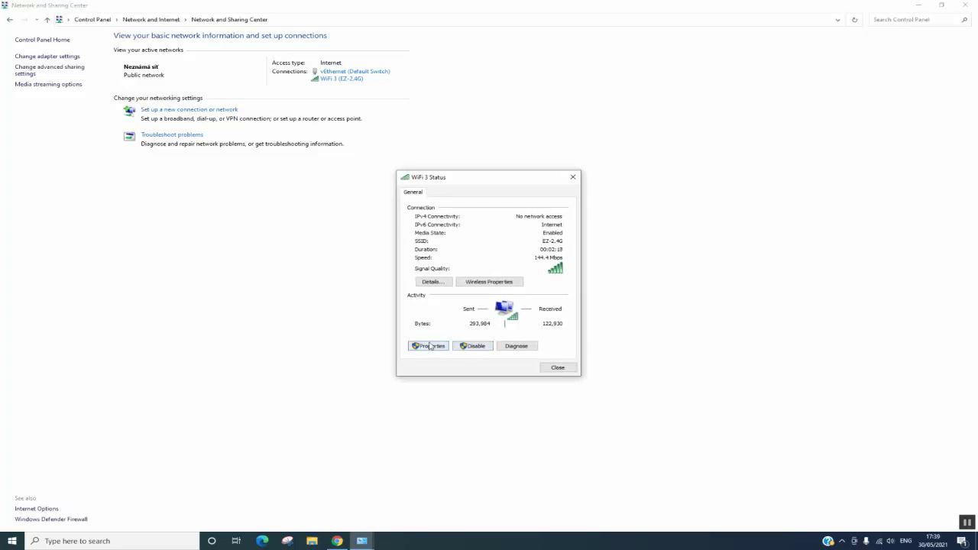
click(428, 346)
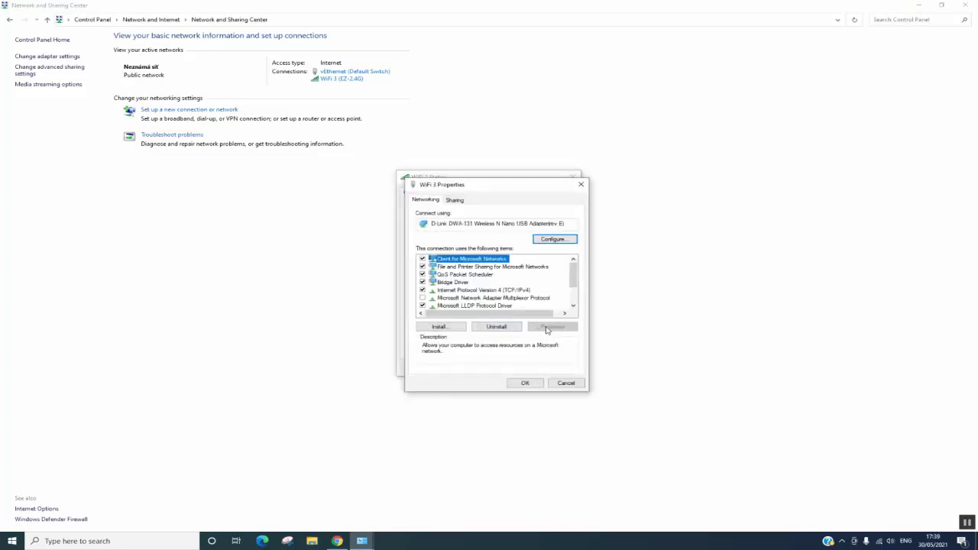
click(467, 293)
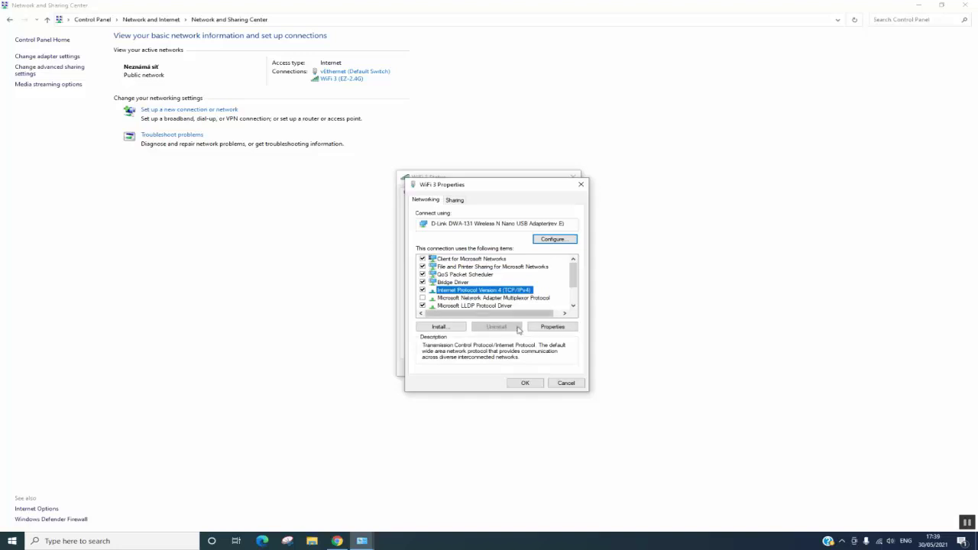
click(549, 328)
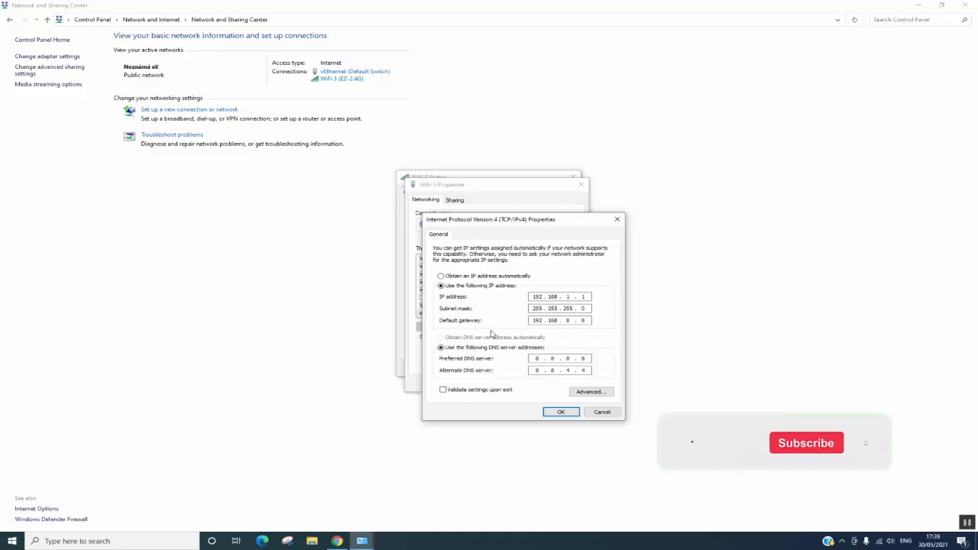
Step: Set IPv4 to obtain both the IP address and the DNS server address automatically, and close the WiFi 3 dialogs
click(451, 278)
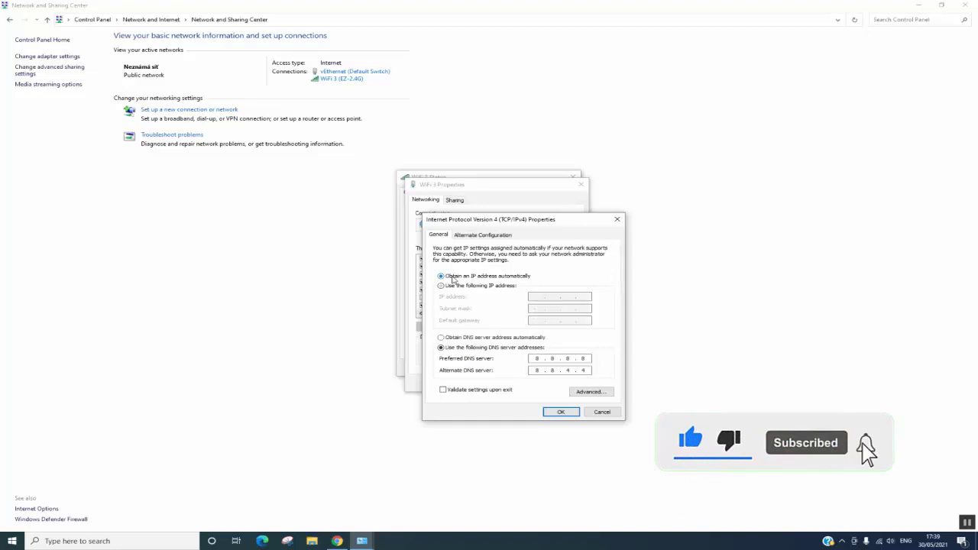
click(464, 339)
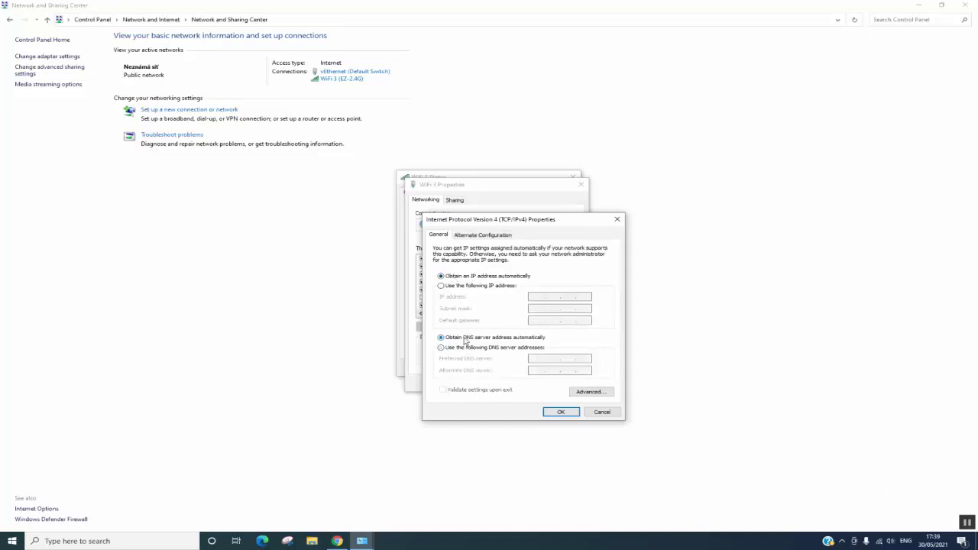
click(548, 413)
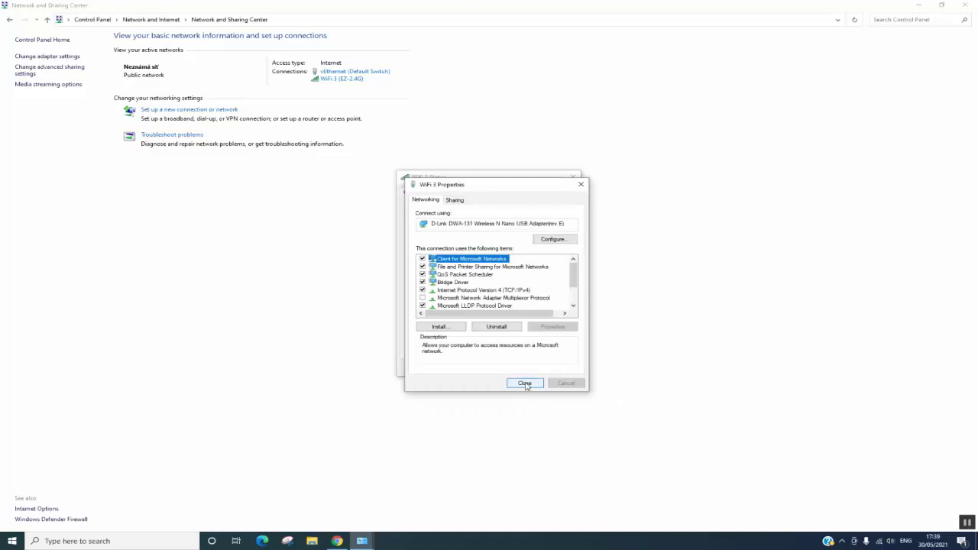
click(525, 387)
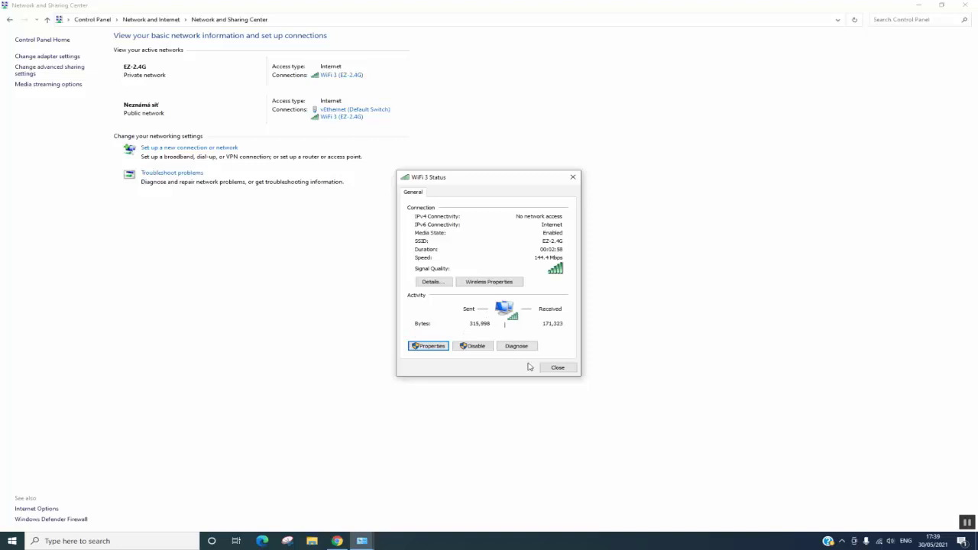
click(558, 370)
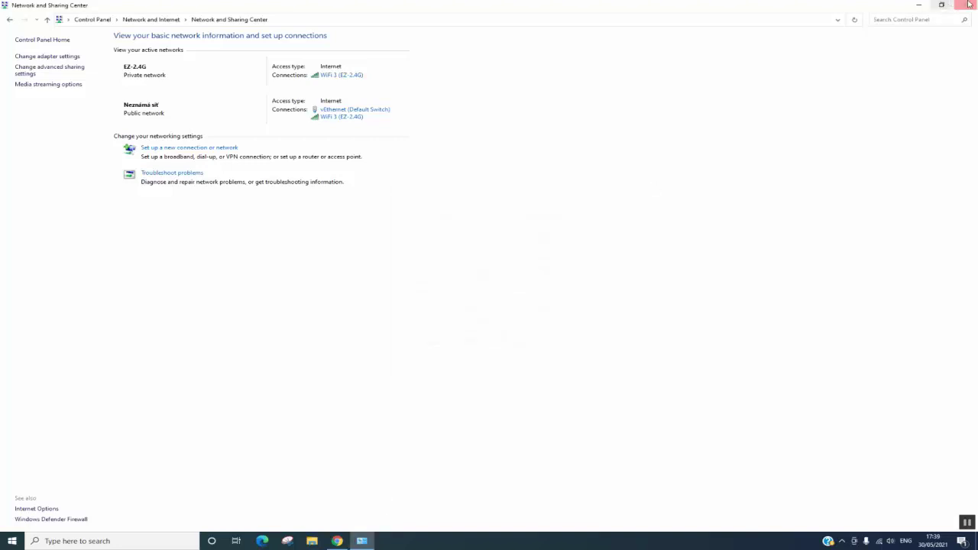
Step: Minimize the Network and Sharing Center and launch Firefox from the desktop
click(918, 4)
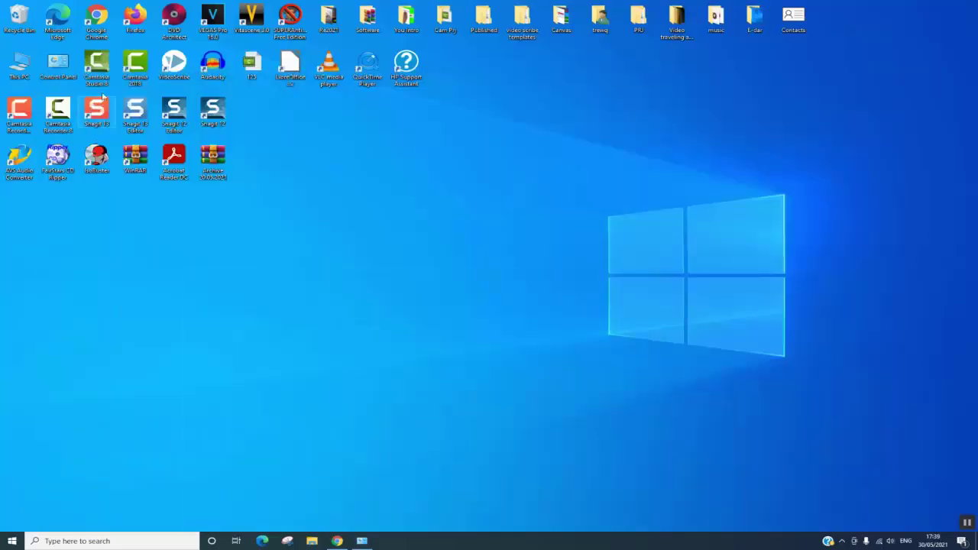
click(136, 16)
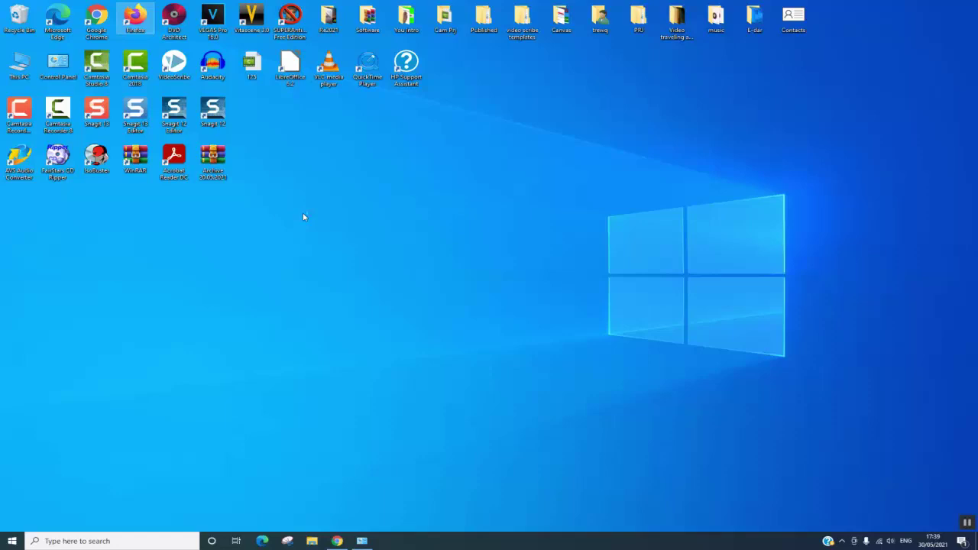
key(Return)
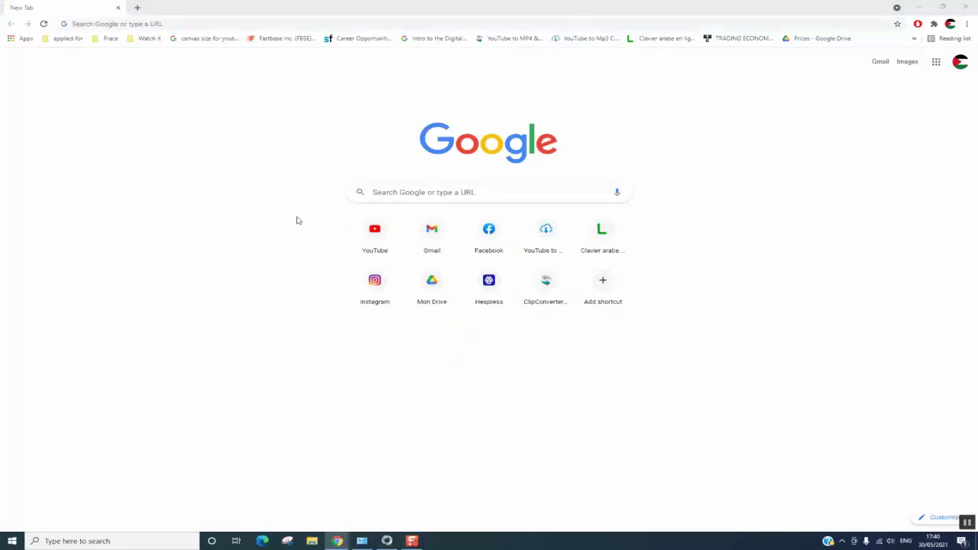
Step: Test the internet connection in Chrome by opening Google and searching for "elon musk"
click(180, 23)
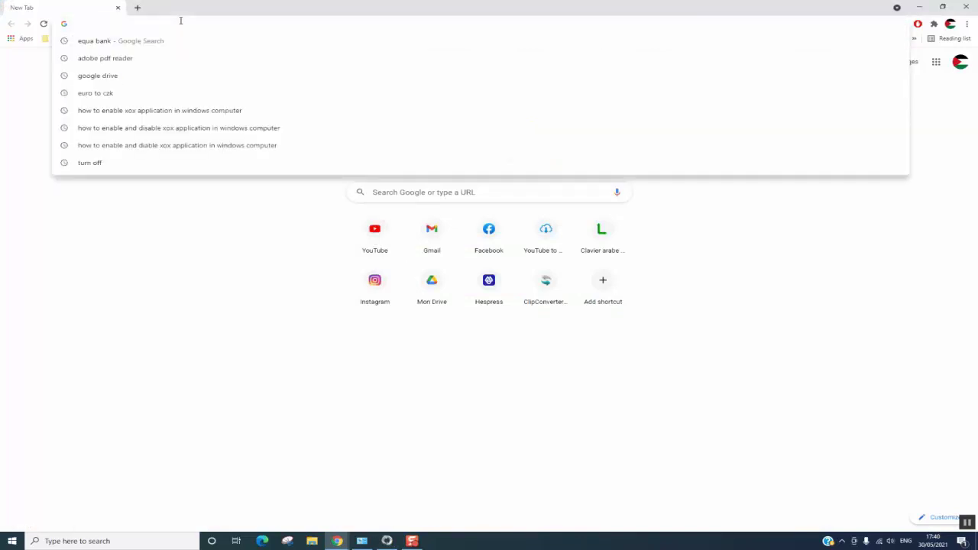
text(google)
key(Return)
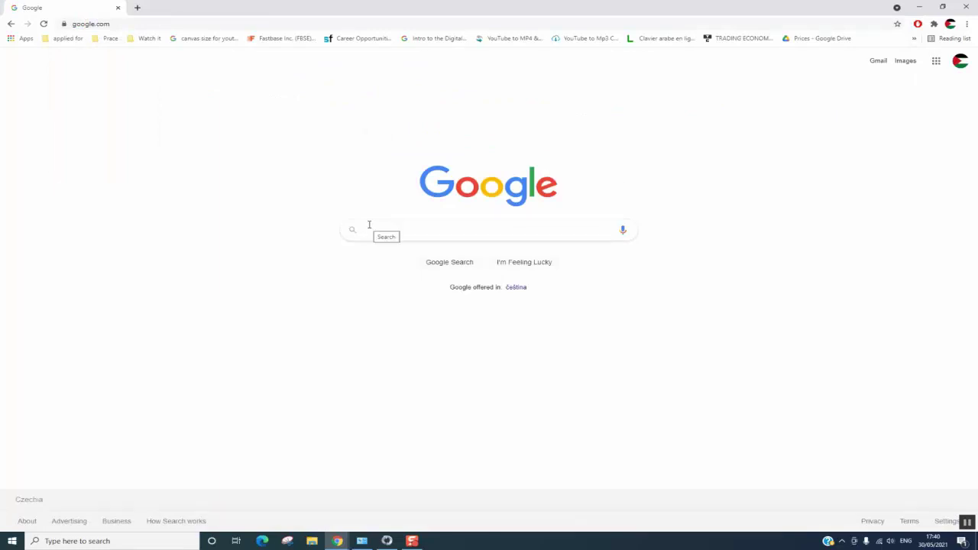
text(elon)
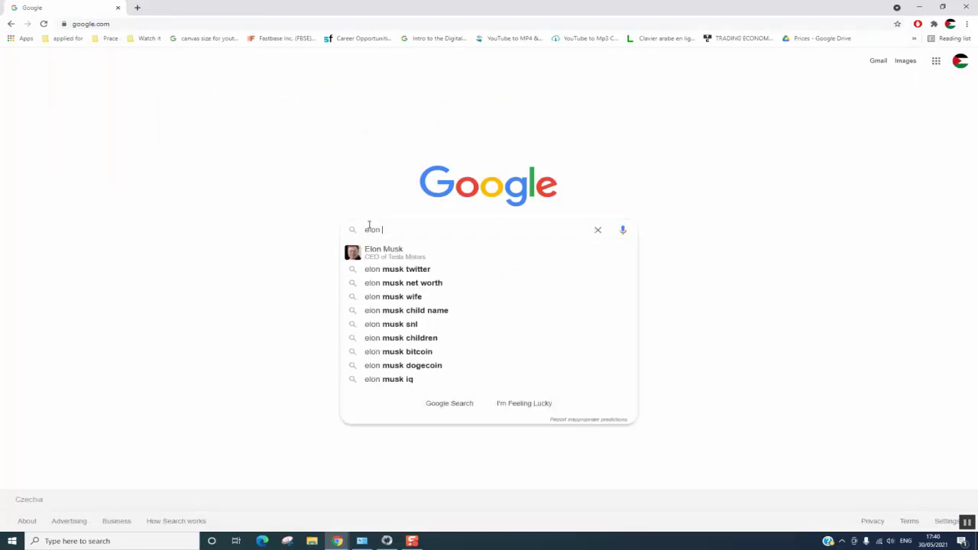
text( musk)
key(Return)
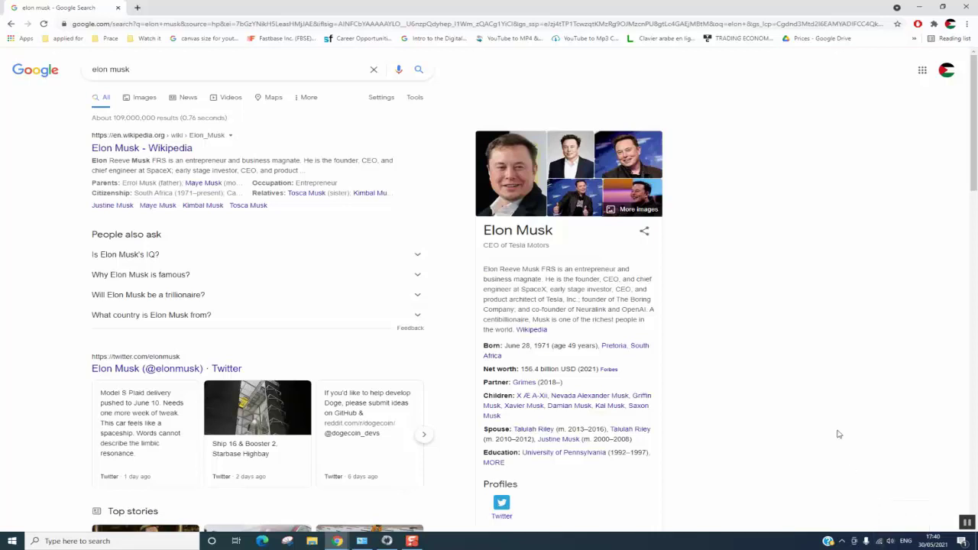
Step: Switch back to the Network and Sharing Center and open the Internet Protocol Version 6 (TCP/IPv6) properties of the WiFi 3 connection
click(363, 542)
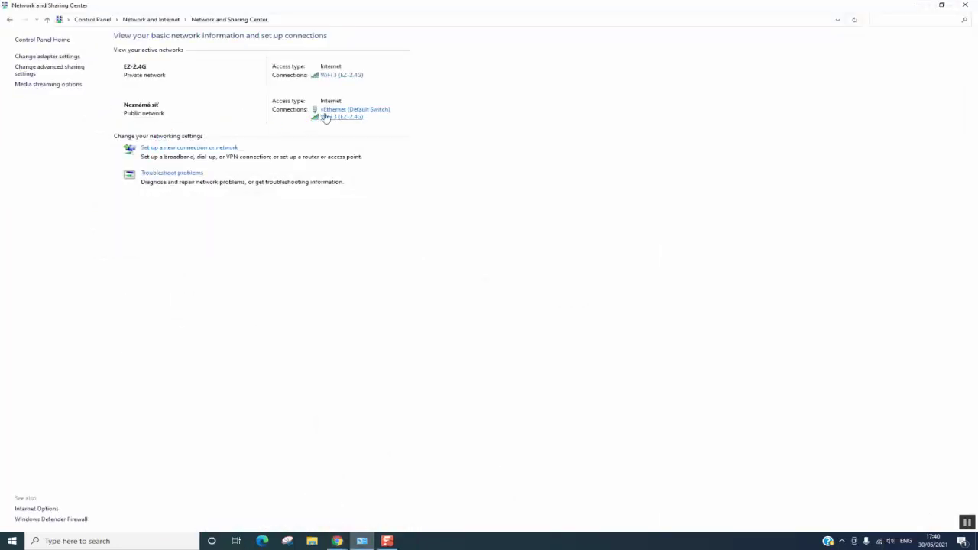
click(326, 117)
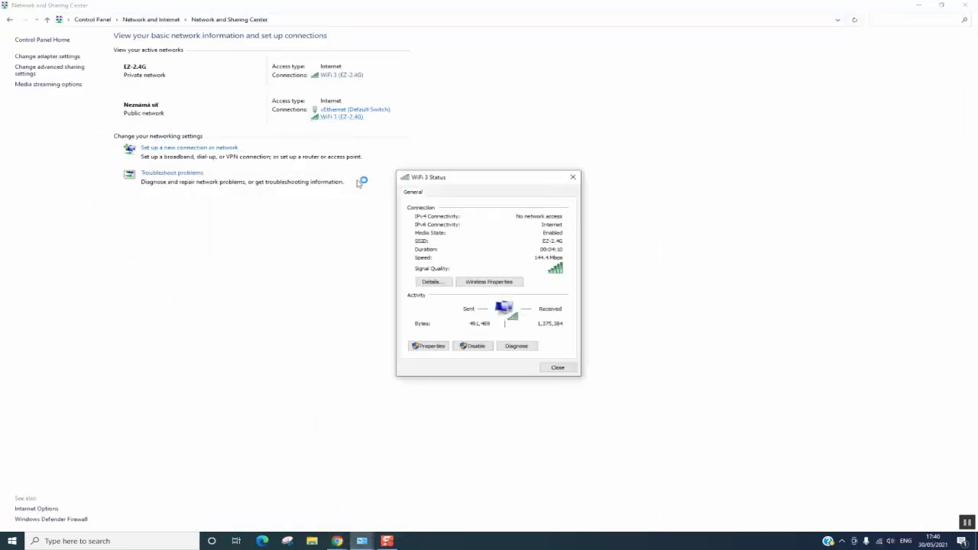
click(433, 347)
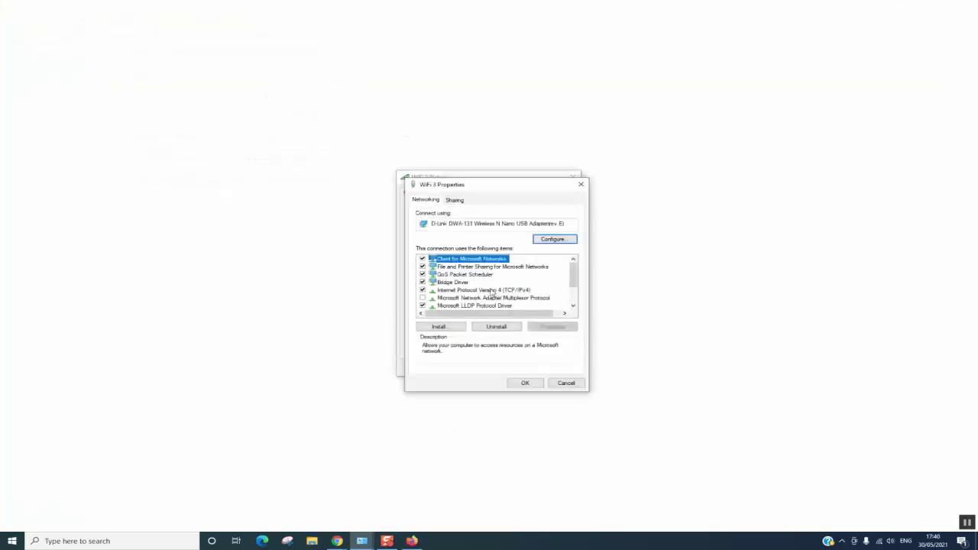
scroll(492, 292, down, 2)
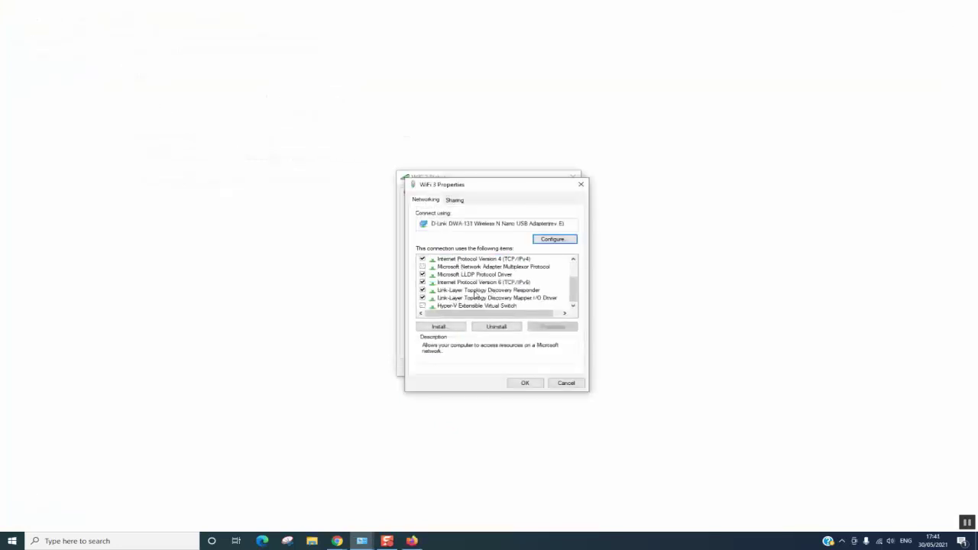
click(475, 284)
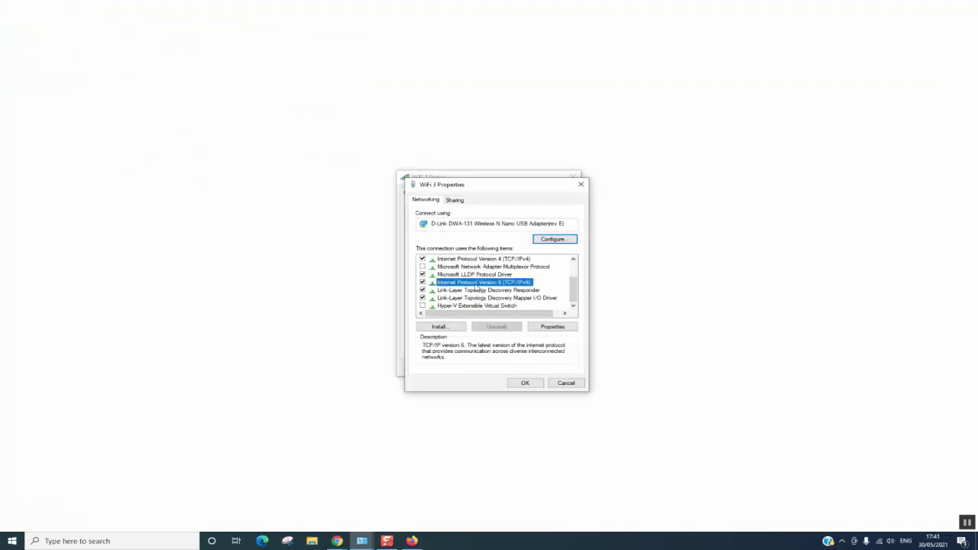
click(551, 327)
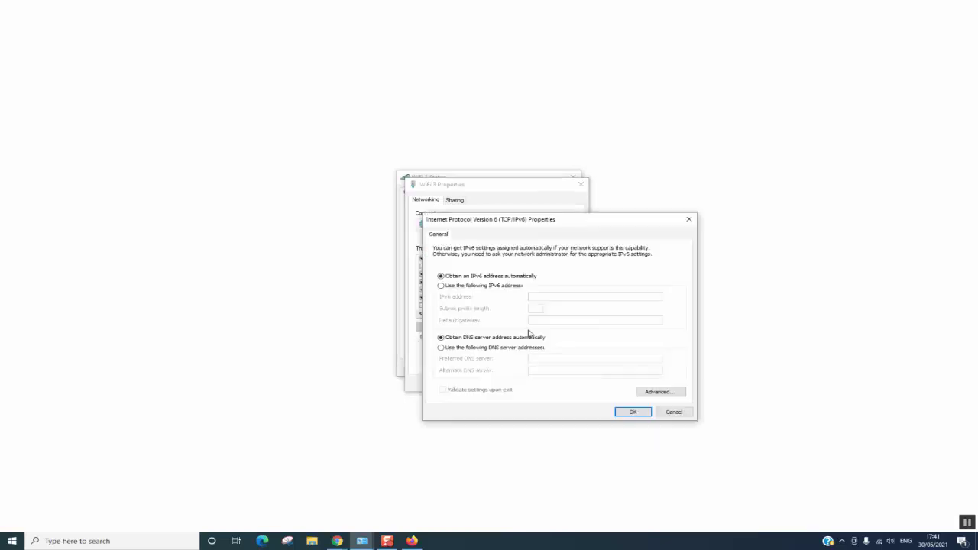
Step: Try the manual IPv6 options, set the IPv6 address and DNS server to be obtained automatically, and close the WiFi 3 dialogs
click(461, 288)
click(471, 347)
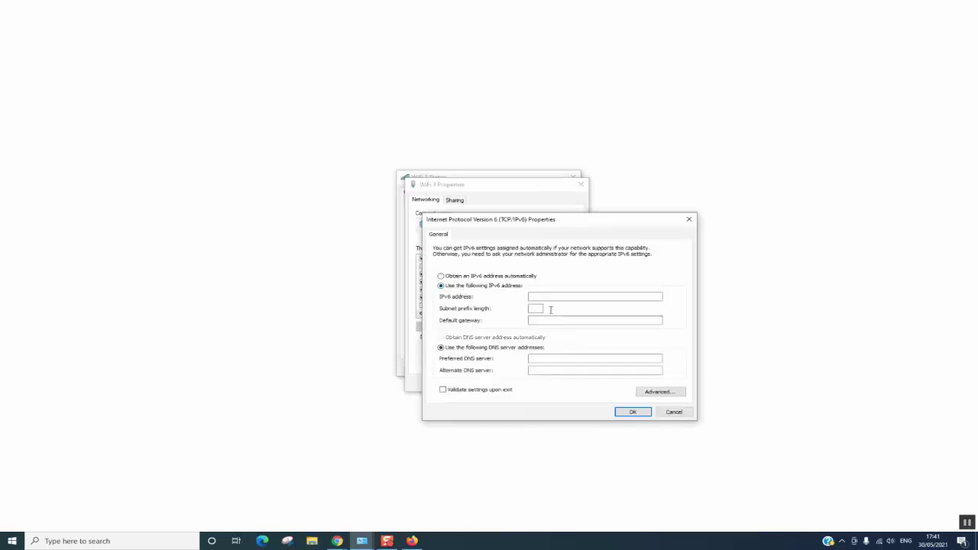
click(466, 276)
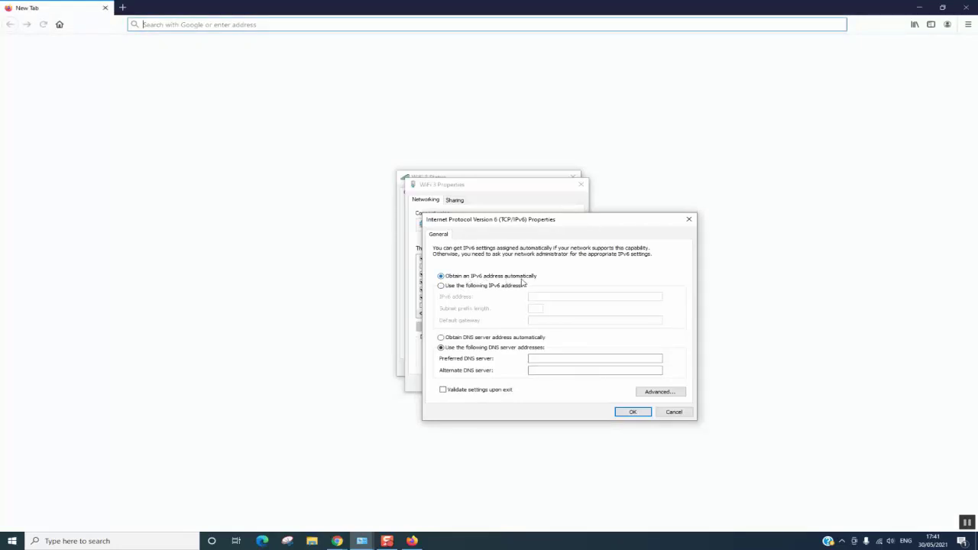
click(464, 338)
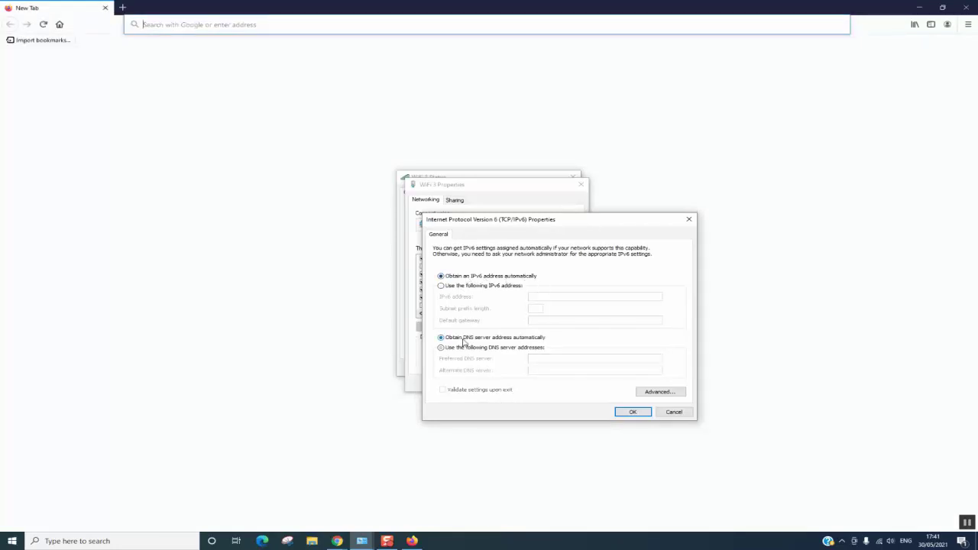
click(634, 413)
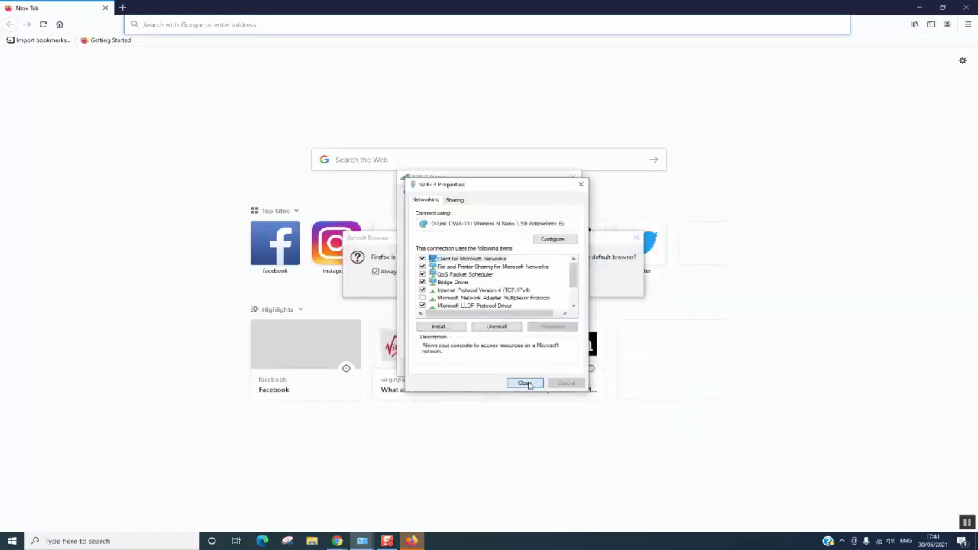
click(527, 382)
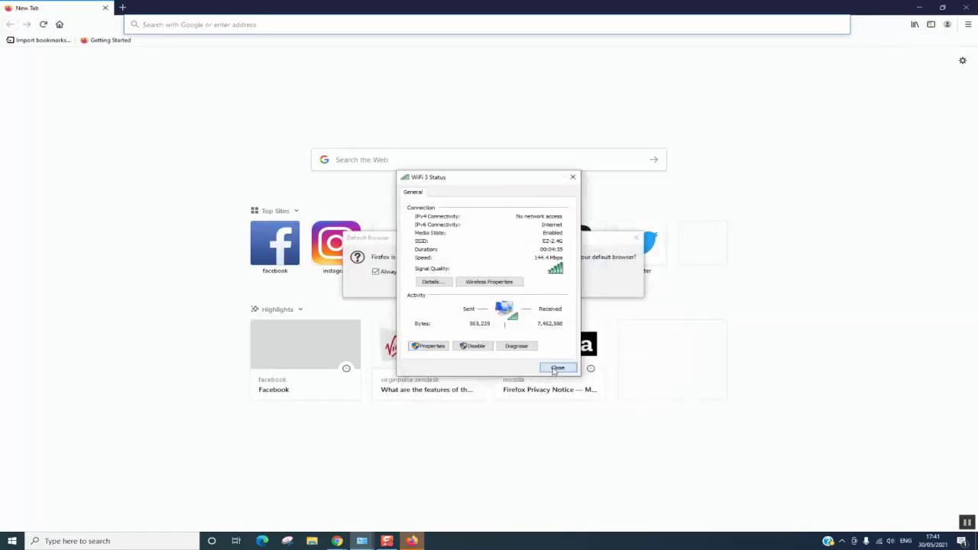
click(558, 369)
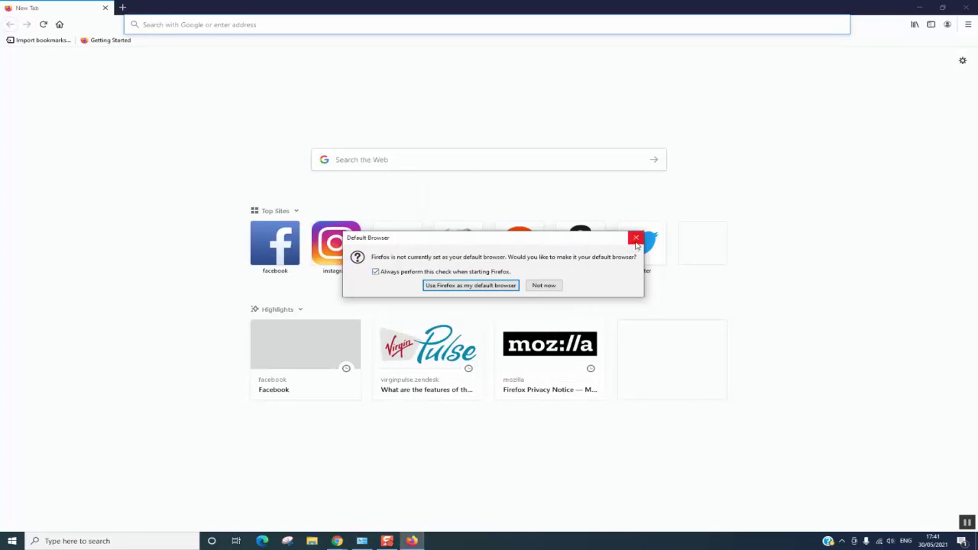
Step: Dismiss the default browser prompt in Firefox
click(636, 240)
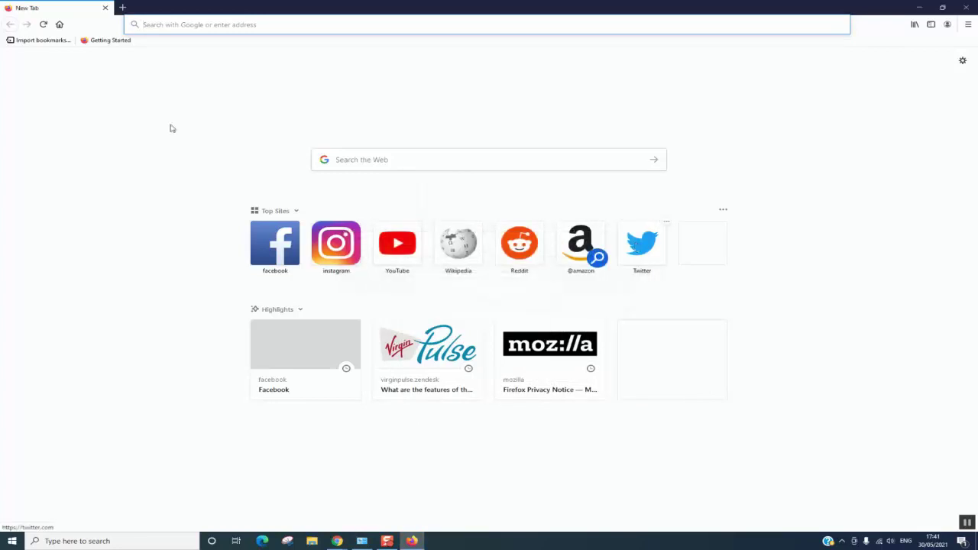